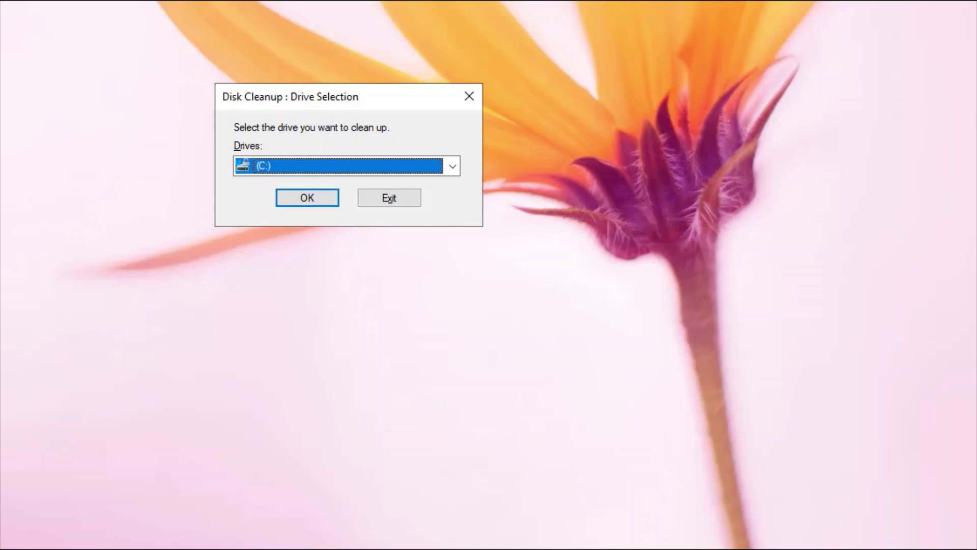
Scan drive C: for cleanup and review the descriptions of the first four file categories
key("Tab")
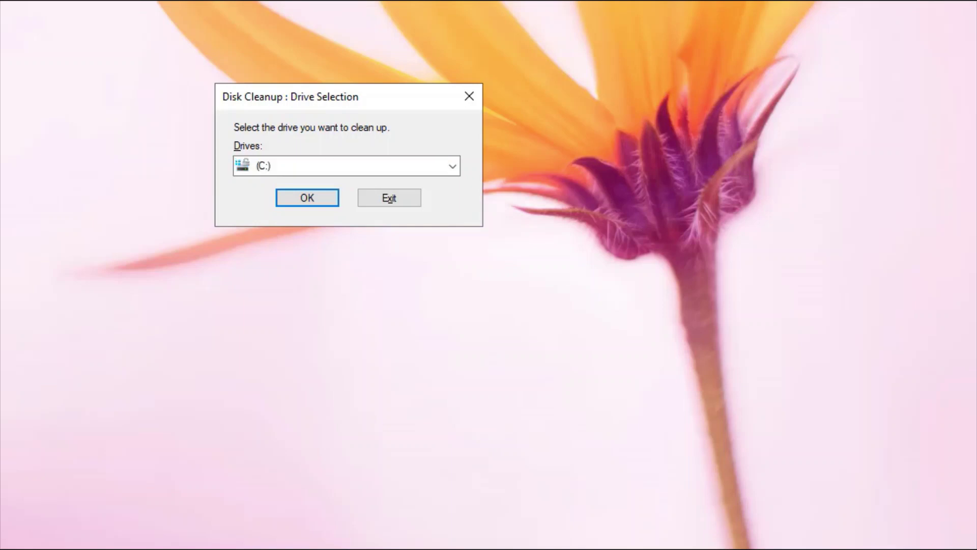
key("Return")
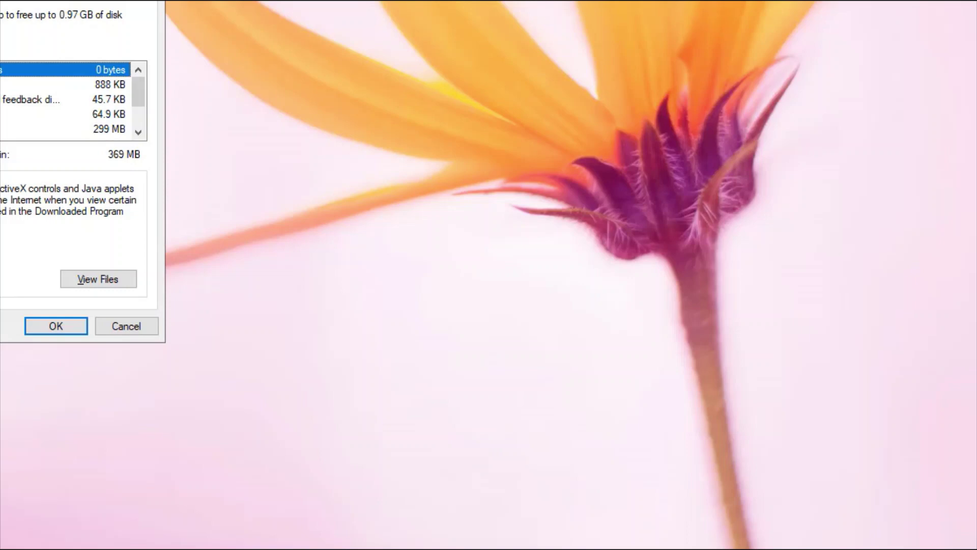
left_click(51, 85)
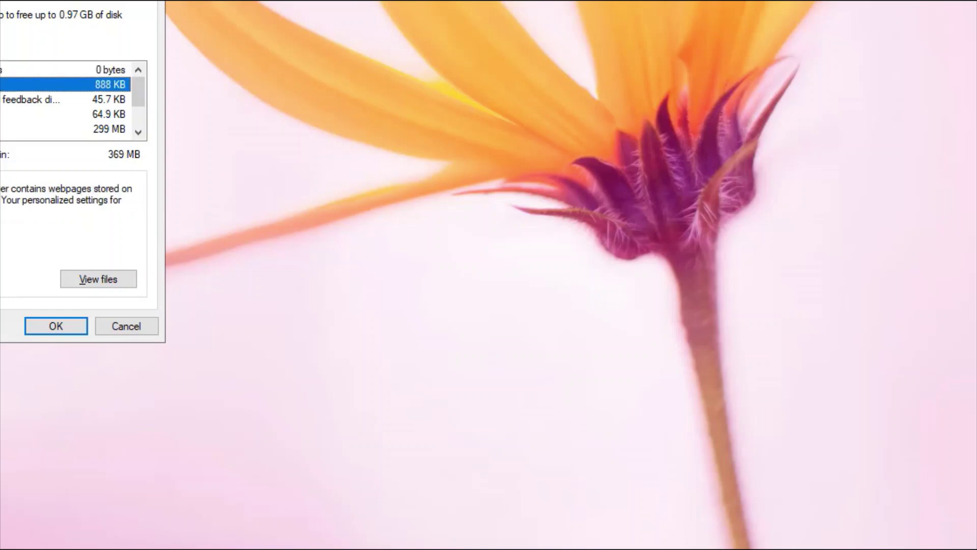
left_click(51, 70)
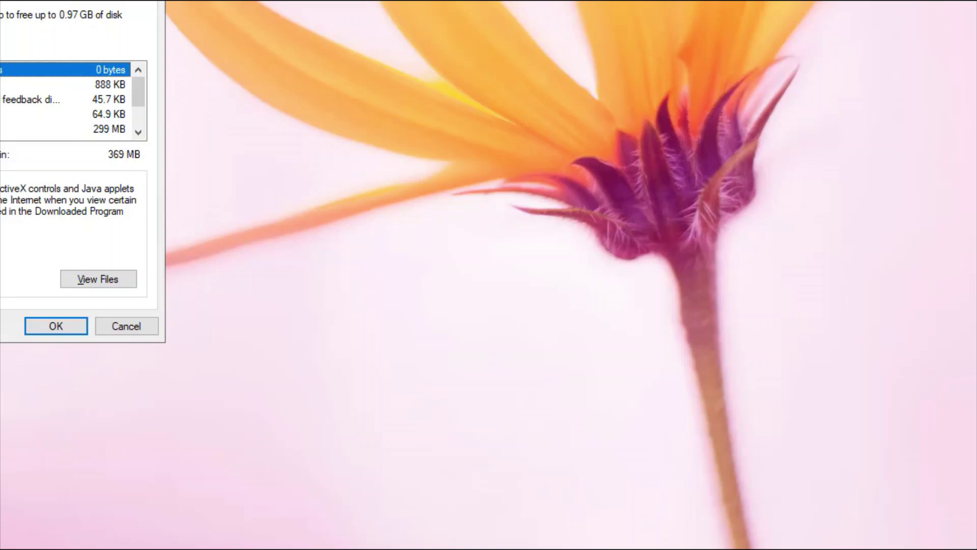
left_click(51, 85)
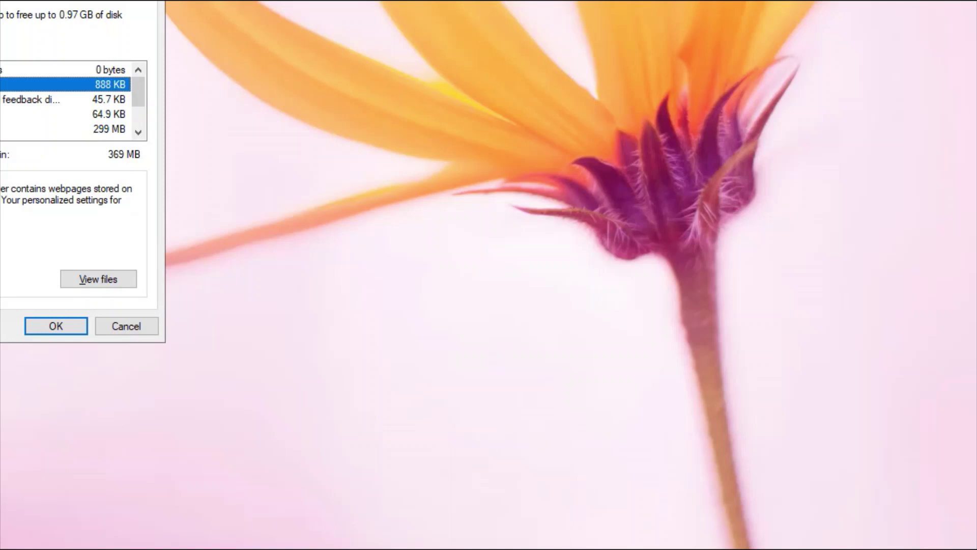
left_click(51, 99)
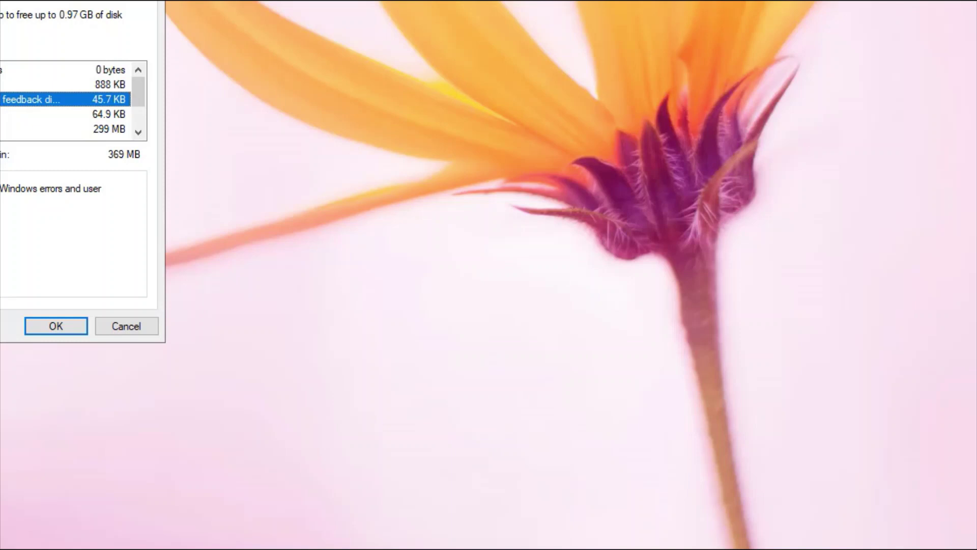
left_click(51, 114)
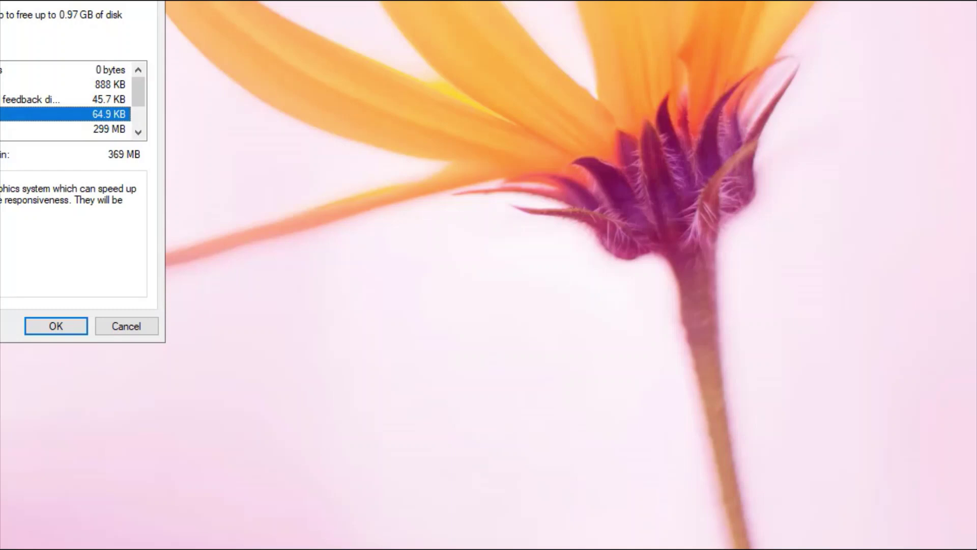
Mark the delivery optimization files, Recycle Bin and temporary files categories for deletion
left_click(51, 129)
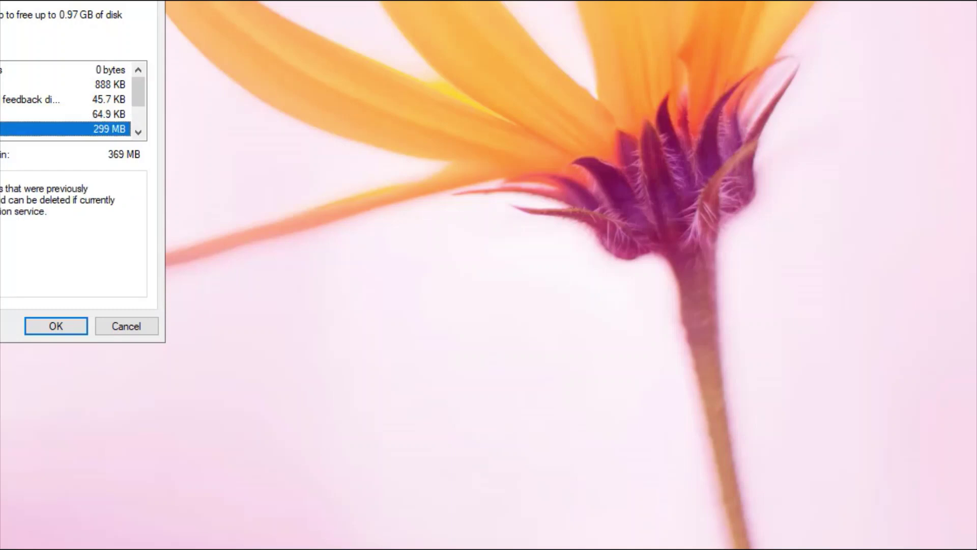
key("space")
key("Down")
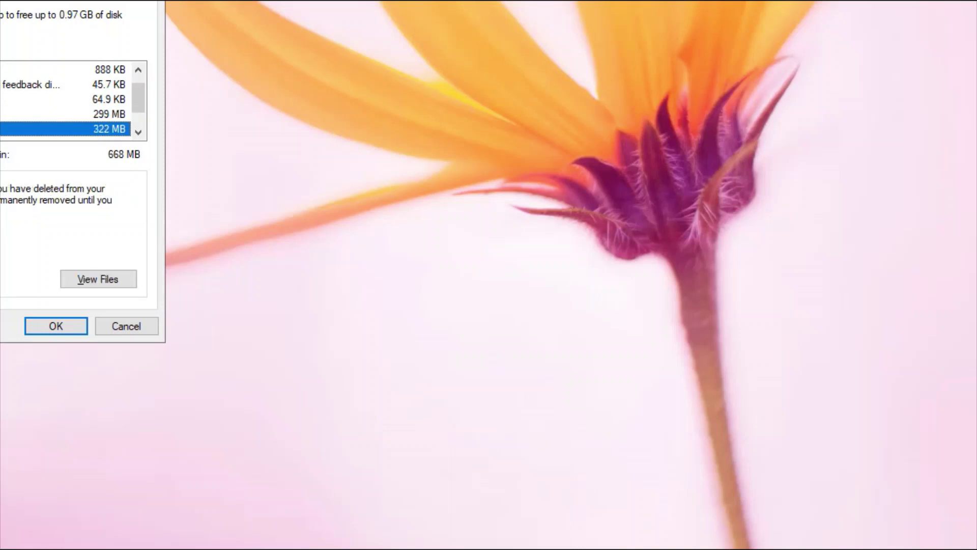
key("space")
key("Down")
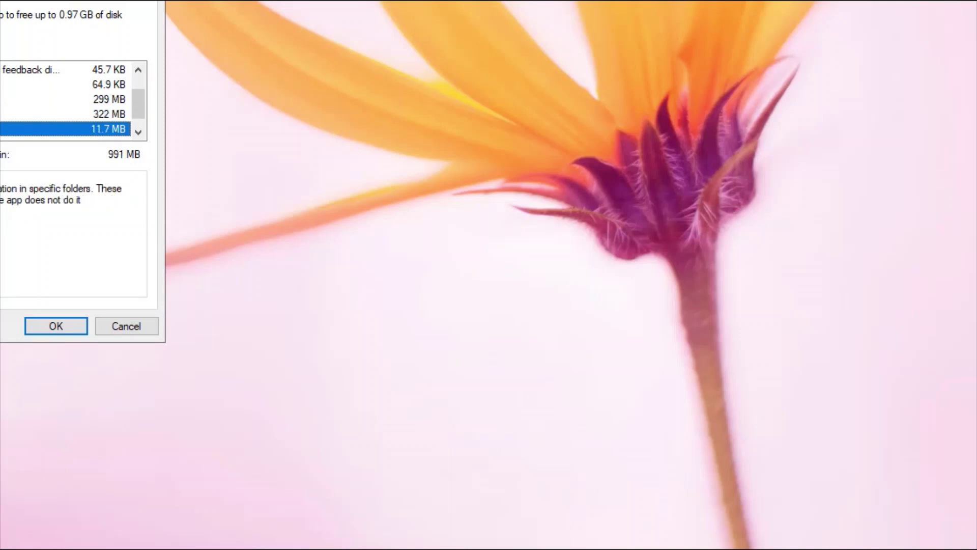
key("space")
key("Down")
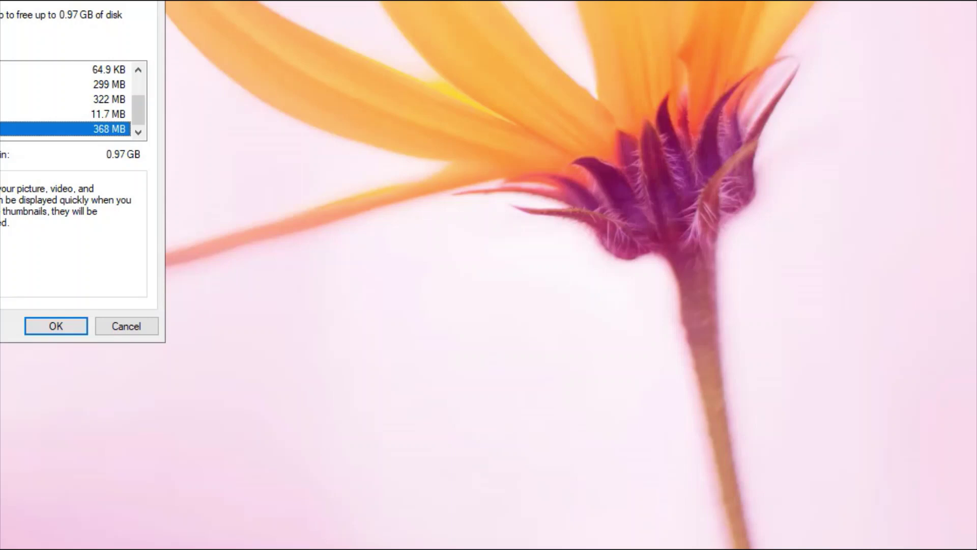
Run the cleanup and permanently delete the files in the marked categories
key("Tab")
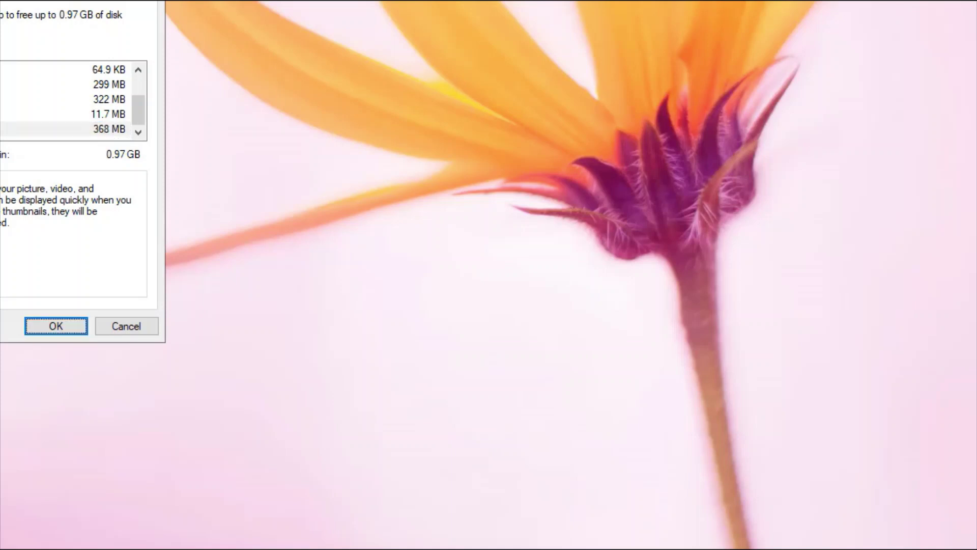
key("Return")
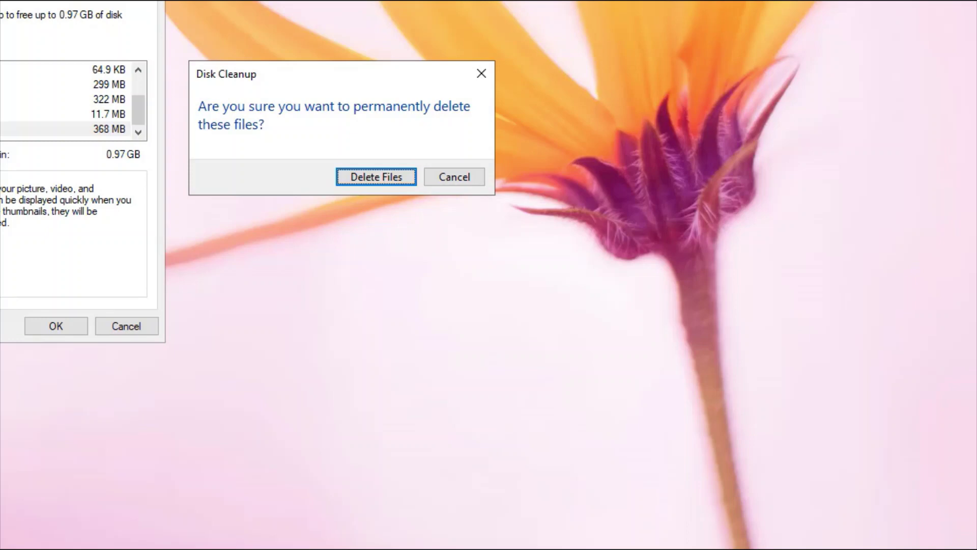
key("Return")
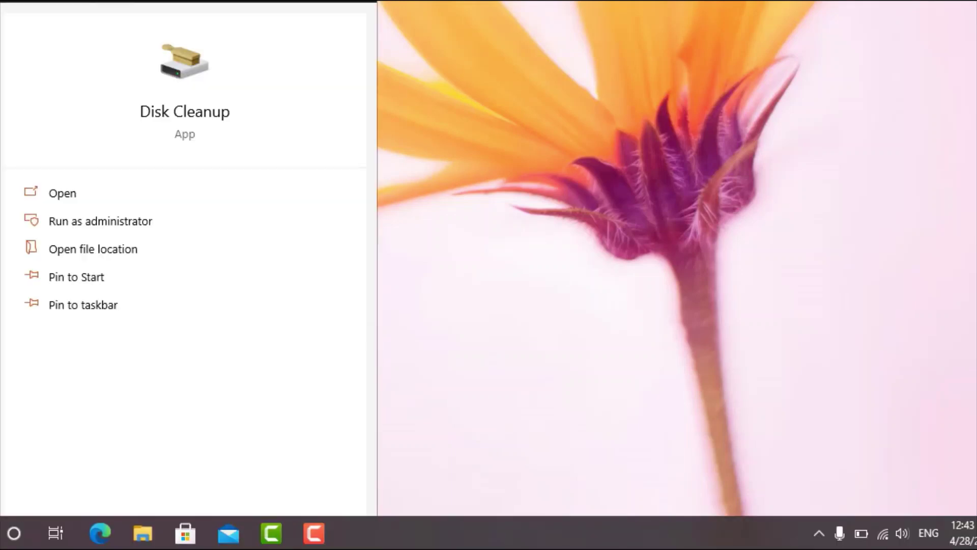
Run Disk Cleanup again on drive C: and permanently delete the selected files
key("Return")
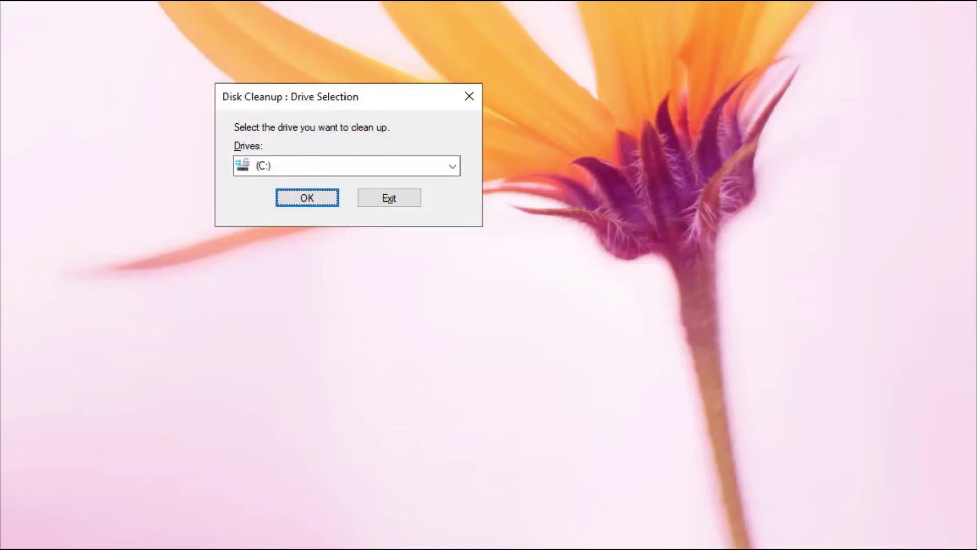
key("Return")
key("Return")
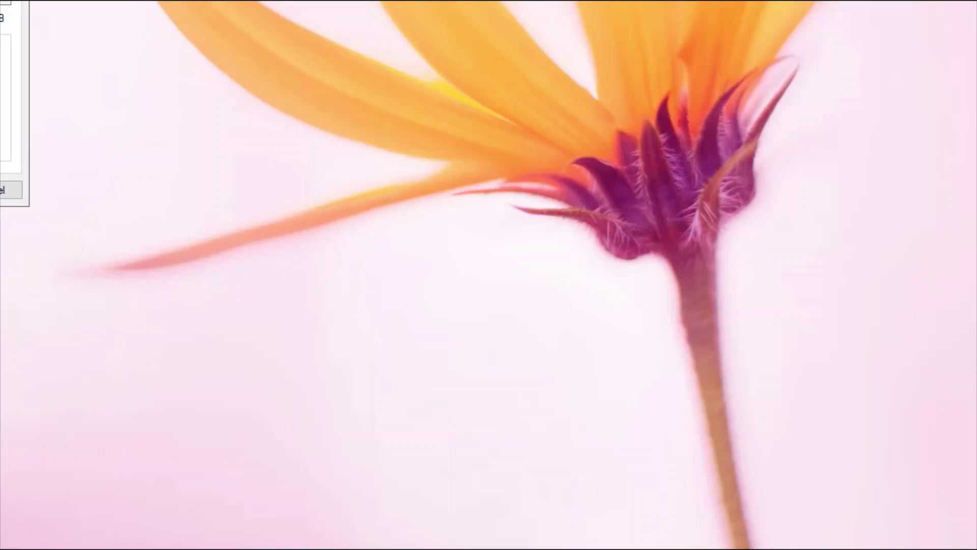
key("Return")
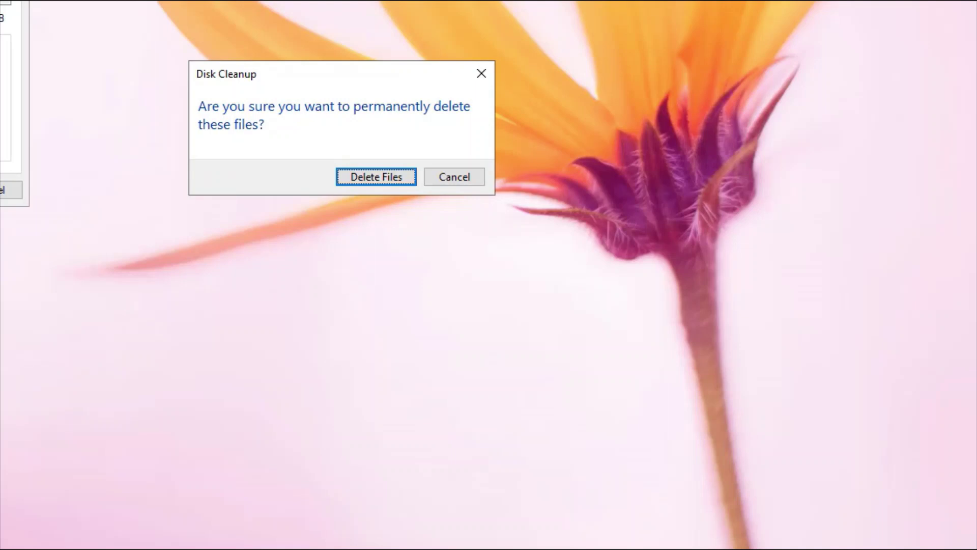
key("Return")
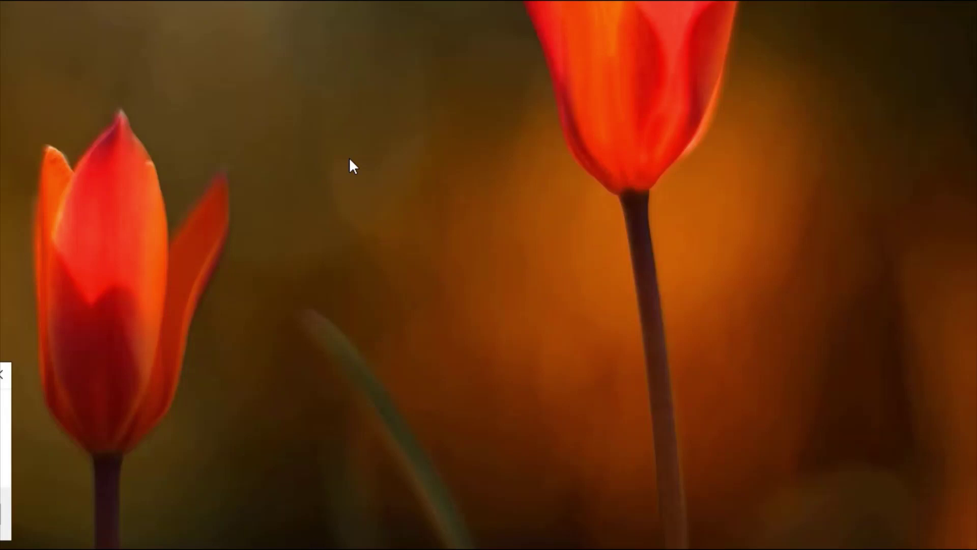
Open the C:\Windows\Temp folder and permanently delete all of its items
key("Return")
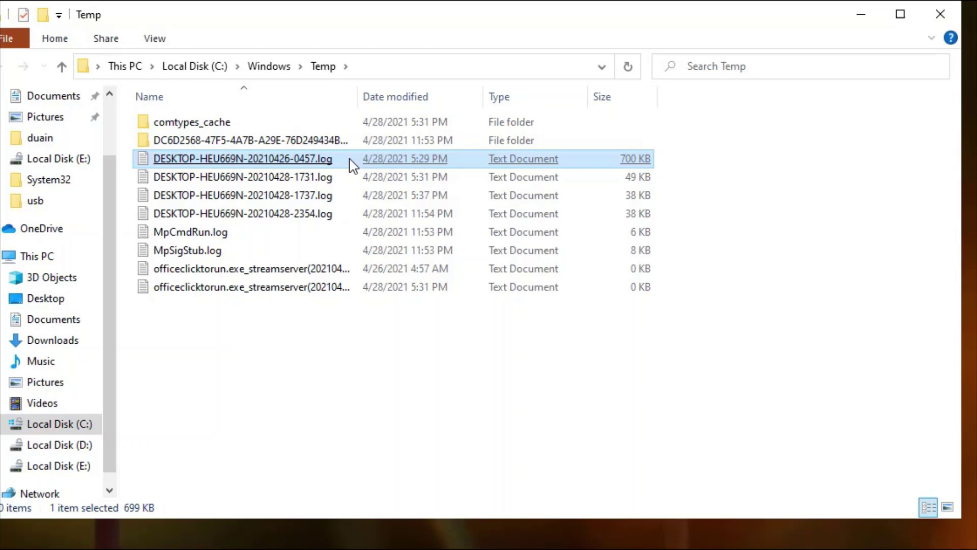
key("ctrl+a")
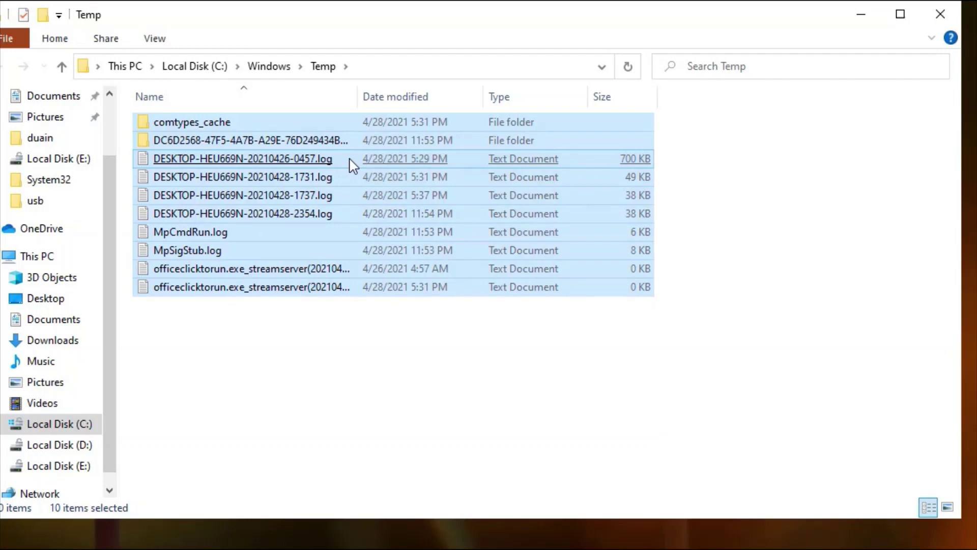
key("shift+Delete")
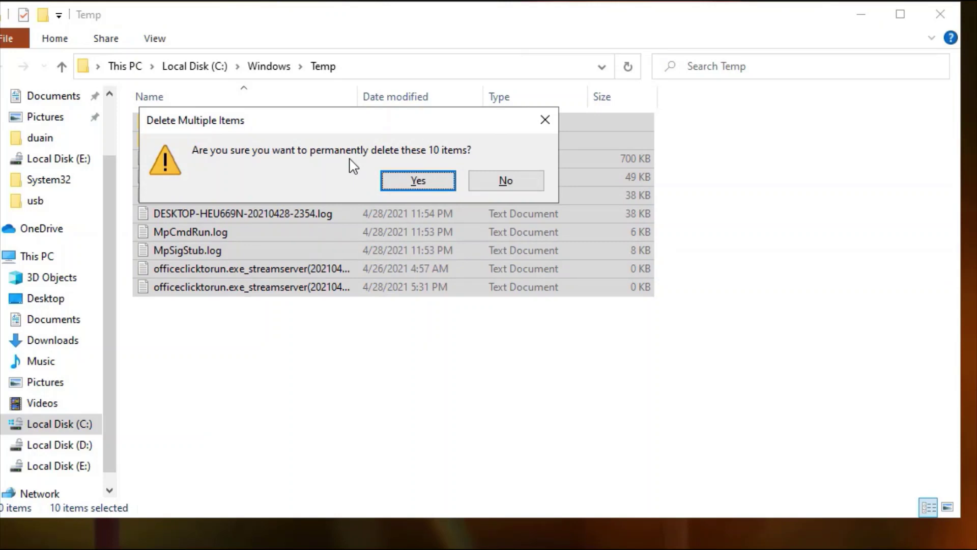
key("Return")
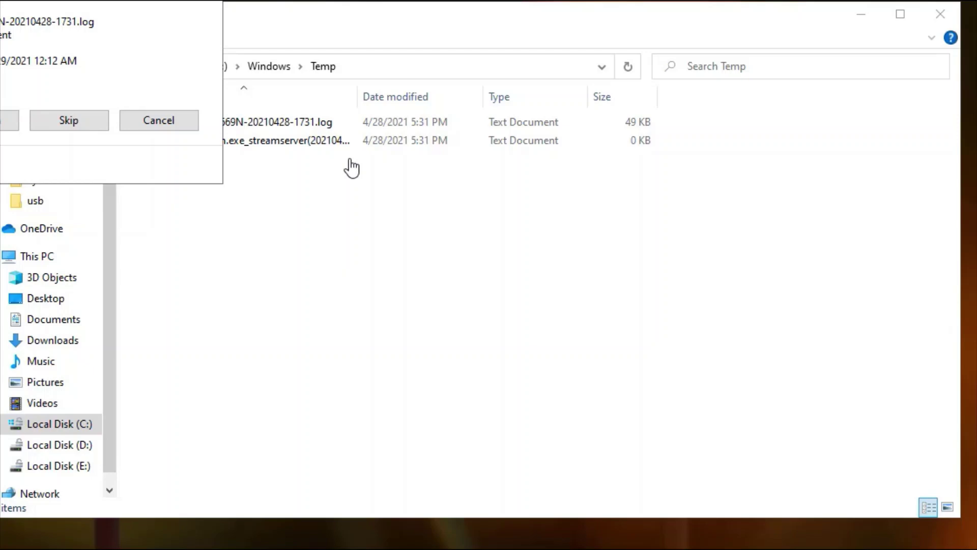
Skip the log file that cannot be deleted and close the Windows Temp folder
key("Tab")
key("Return")
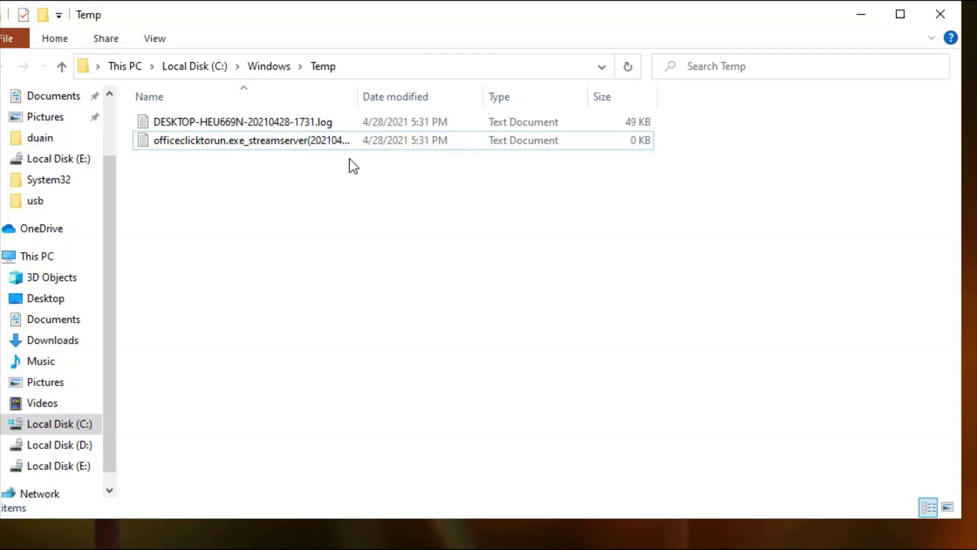
key("alt+F4")
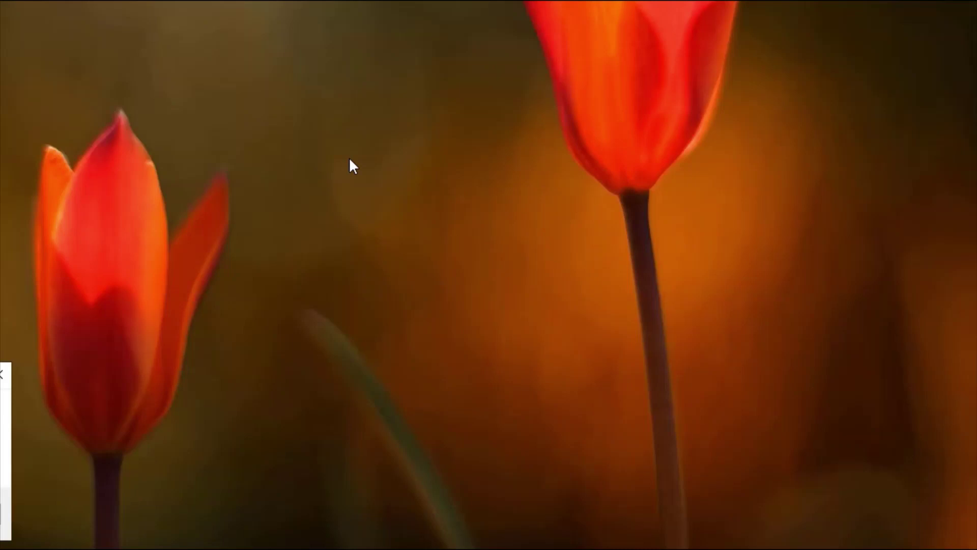
Open the user profile's AppData\Local\Temp folder and permanently delete all of its items
key("Return")
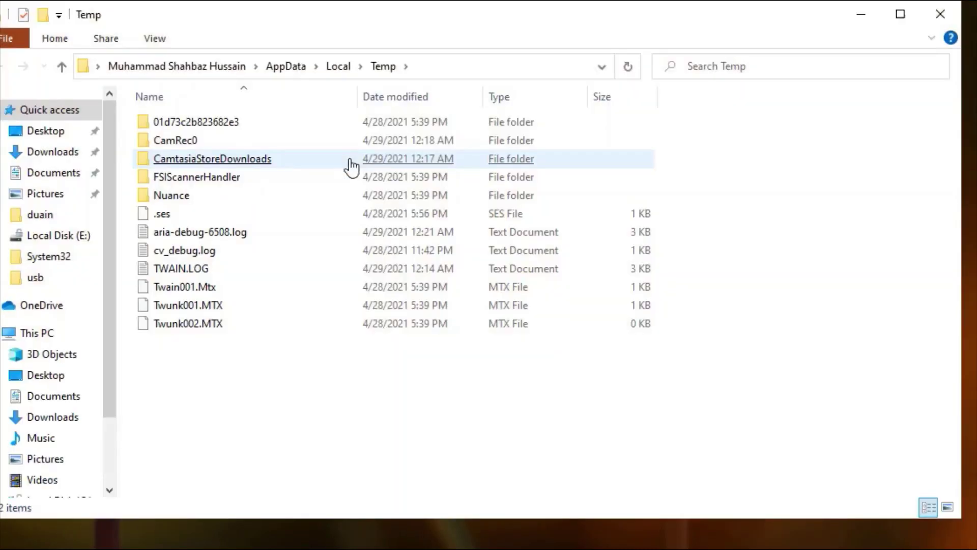
left_click(351, 167)
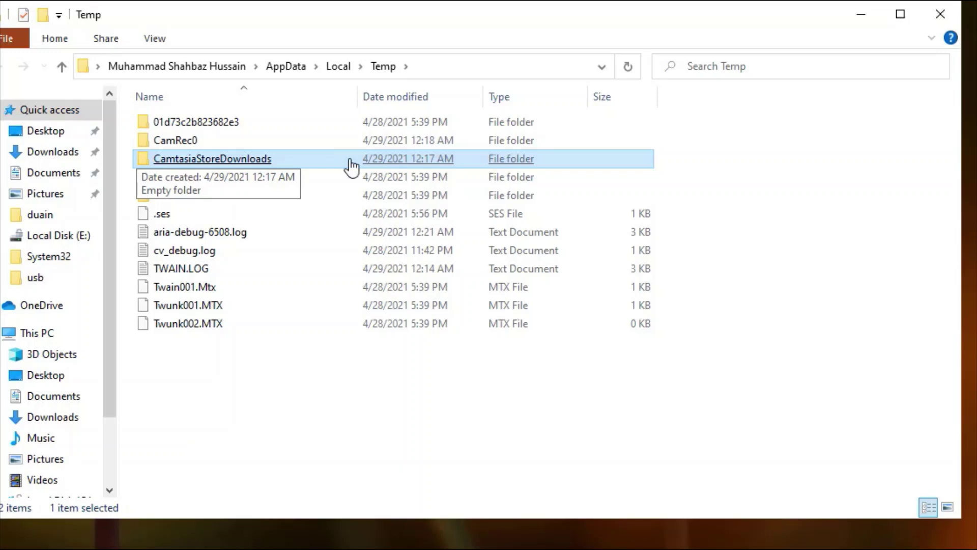
key("ctrl+a")
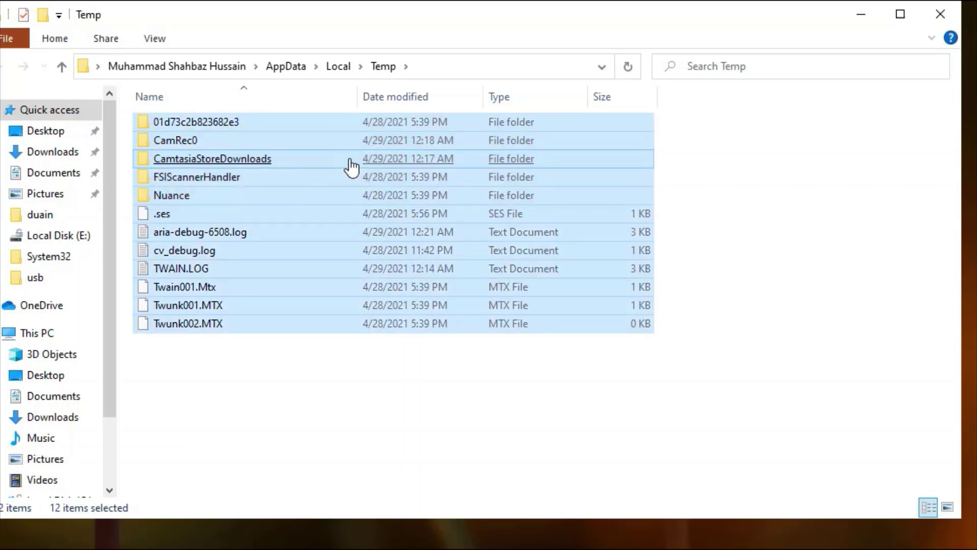
key("shift+Delete")
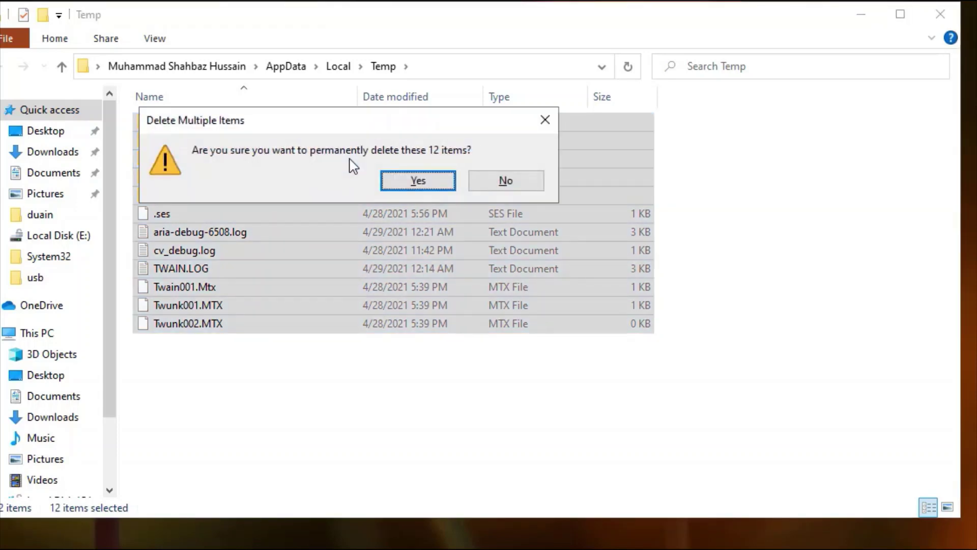
key("Return")
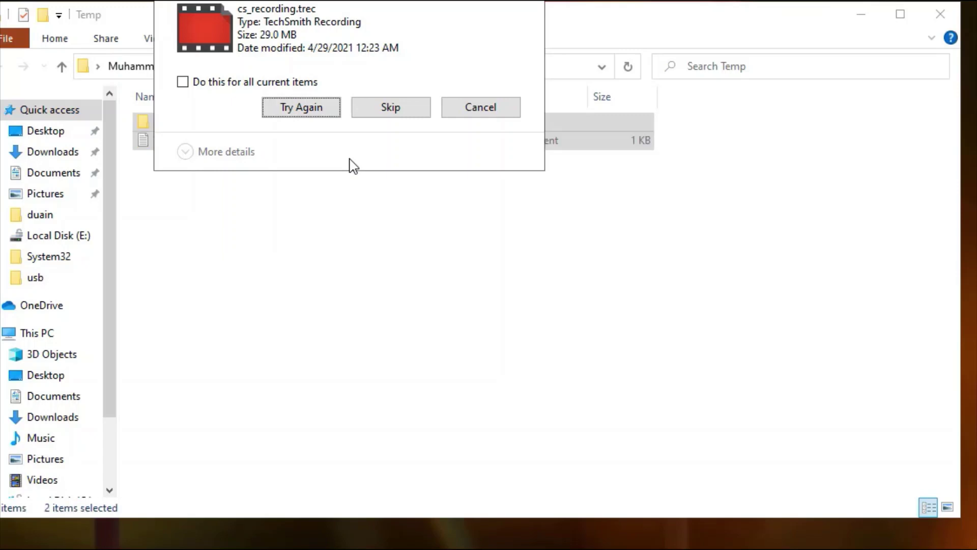
Skip all current items that cannot be deleted and close the AppData\Local\Temp folder
key("shift+Tab")
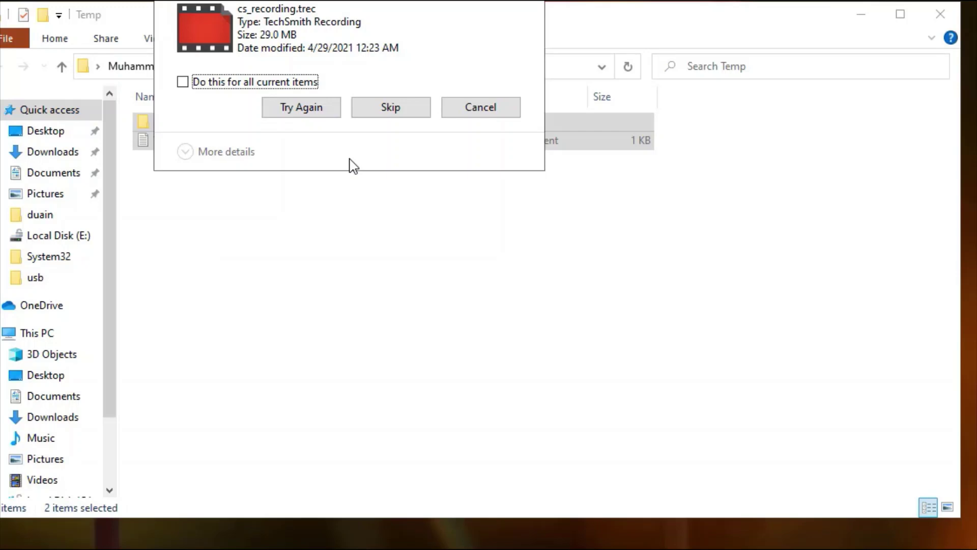
key("space")
key("Tab")
key("Return")
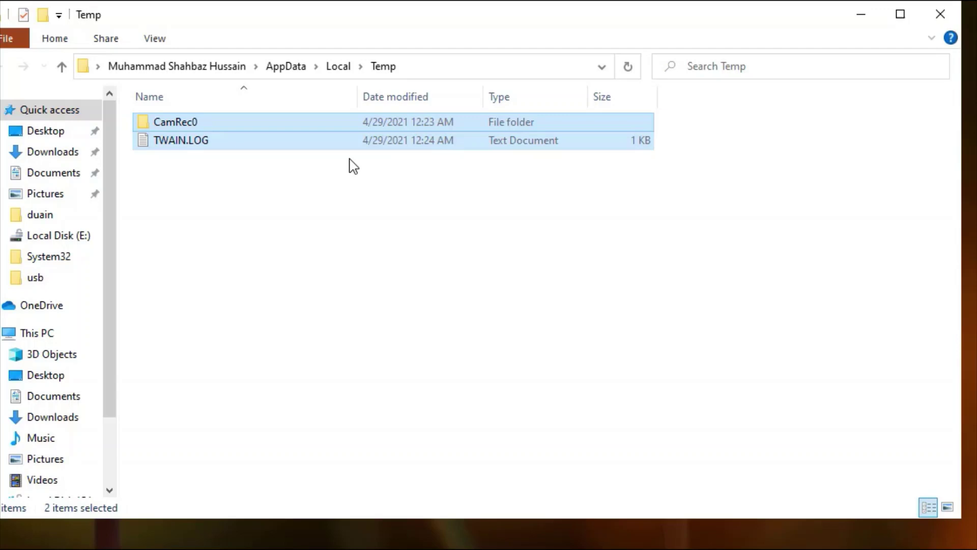
key("alt+F4")
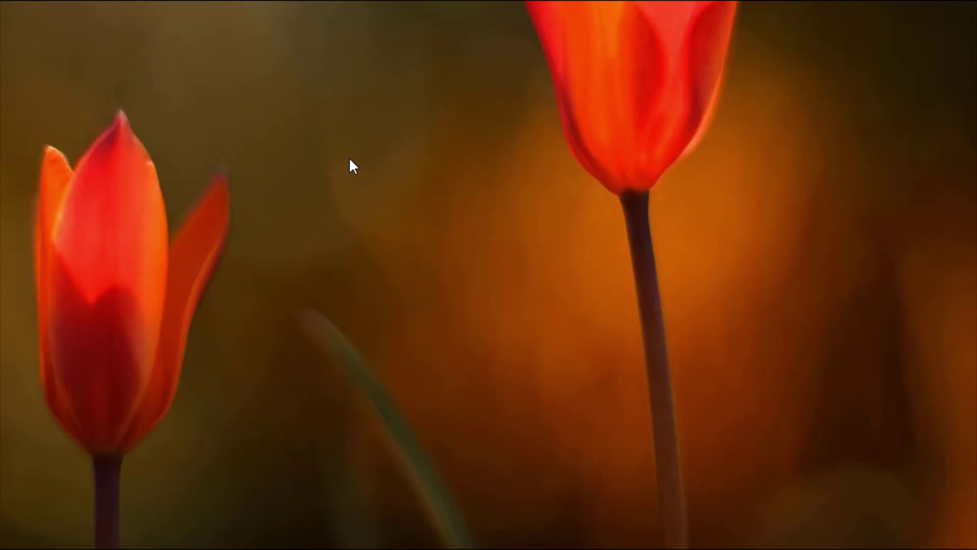
Open the C:\Windows\Prefetch folder, granting permanent access to it, and permanently delete all of its items
key("super+r")
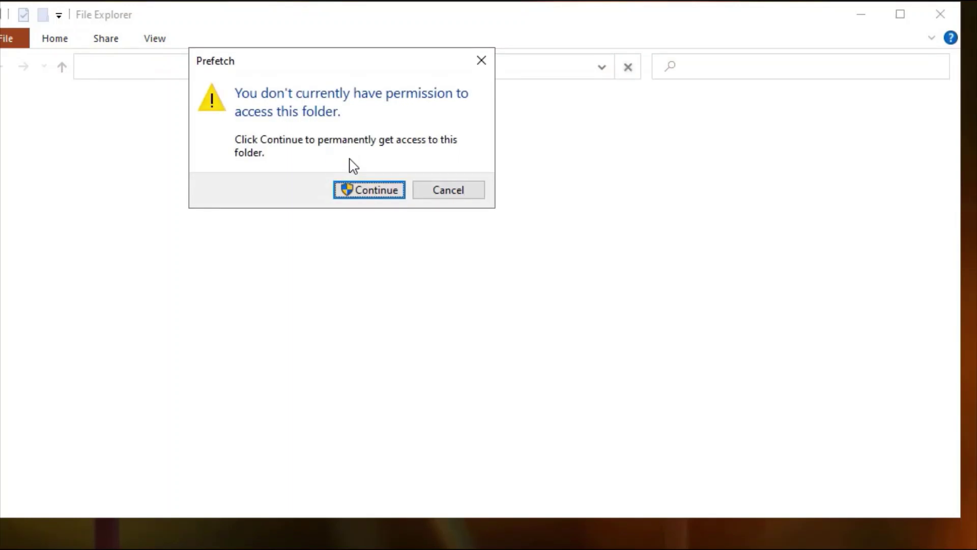
key("Return")
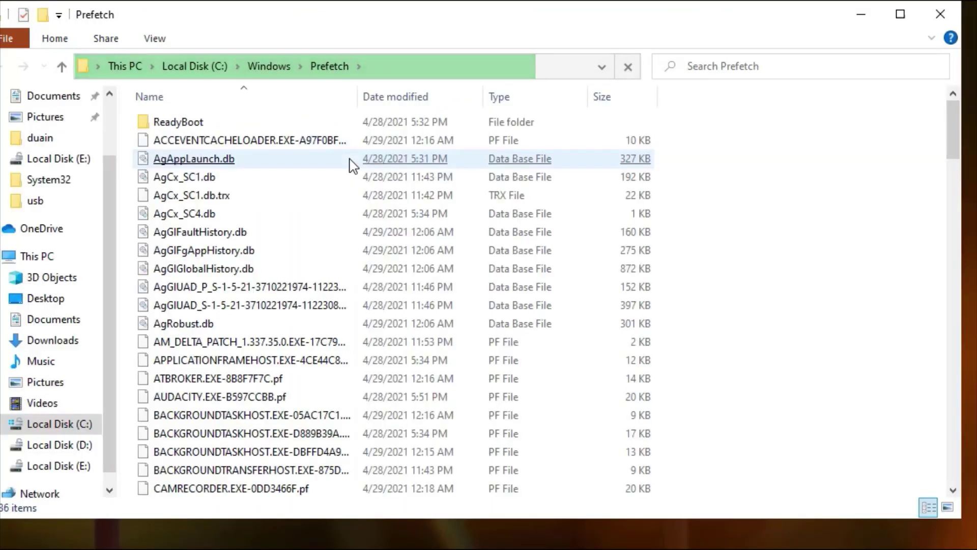
left_click(350, 159)
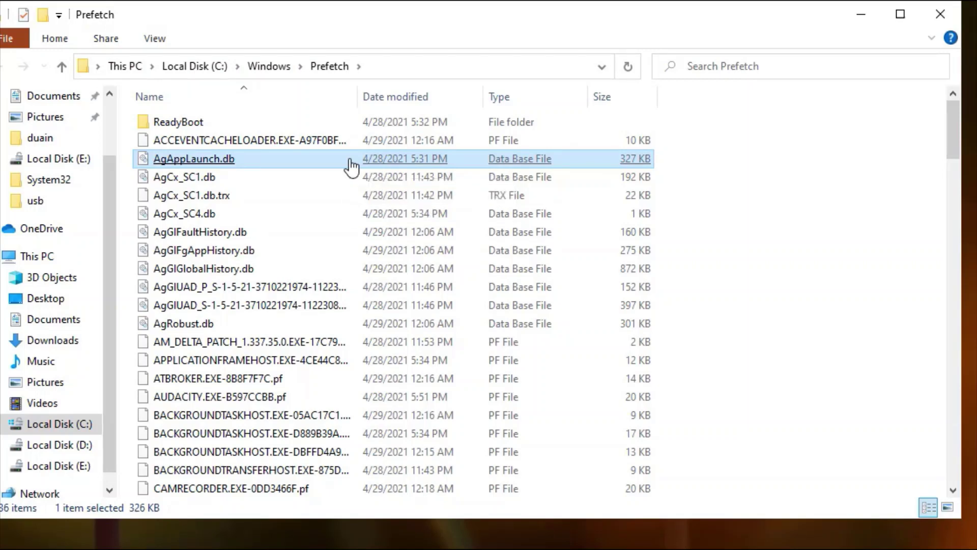
key("ctrl+a")
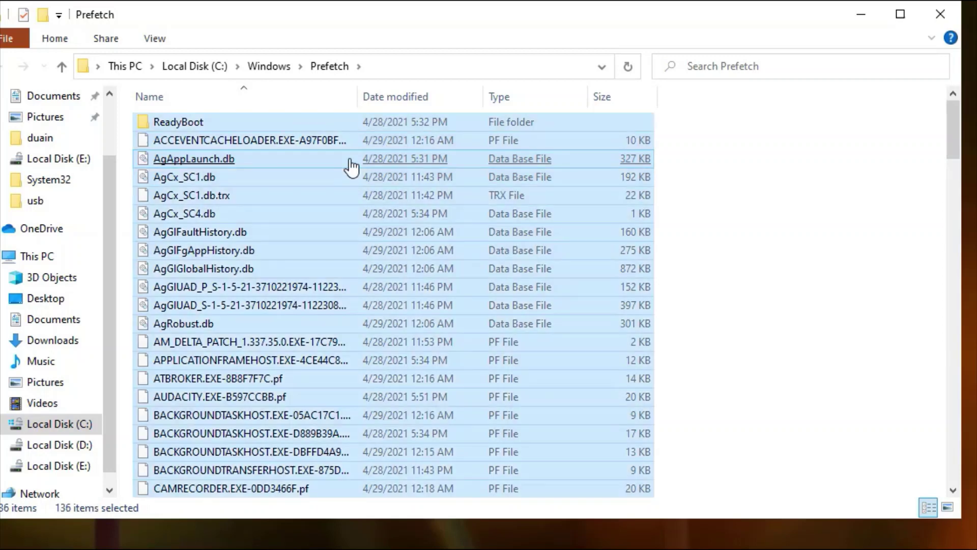
key("shift+Delete")
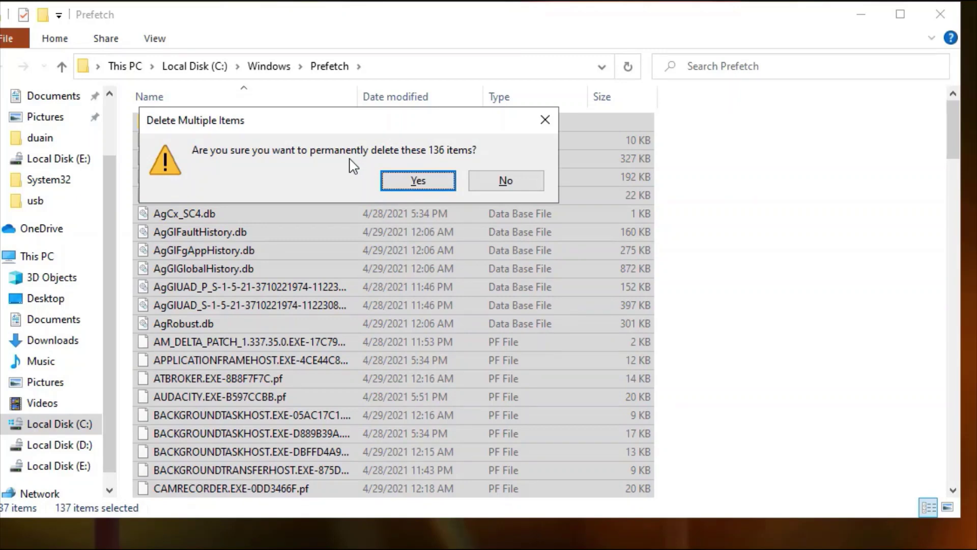
key("Return")
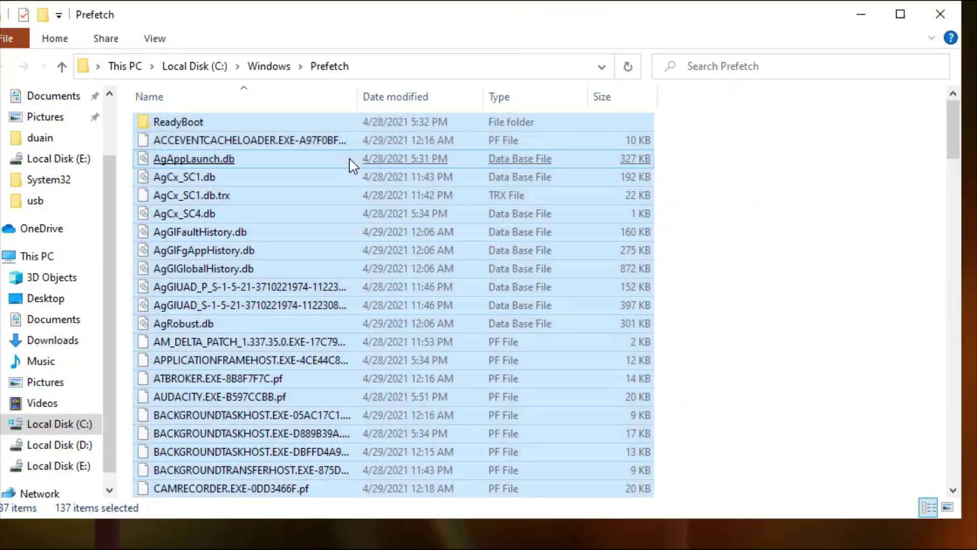
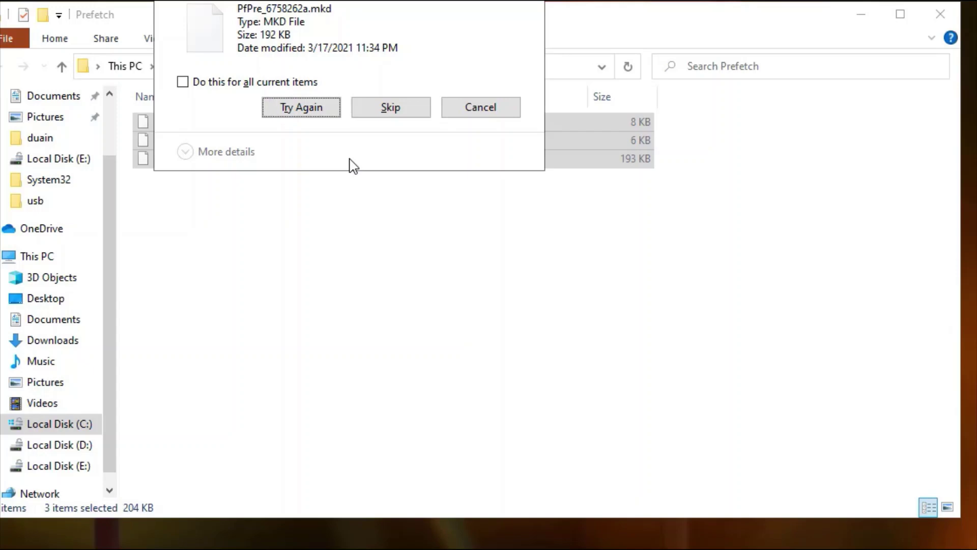
Skip all current items in the Prefetch folder that cannot be deleted
key("shift+Tab")
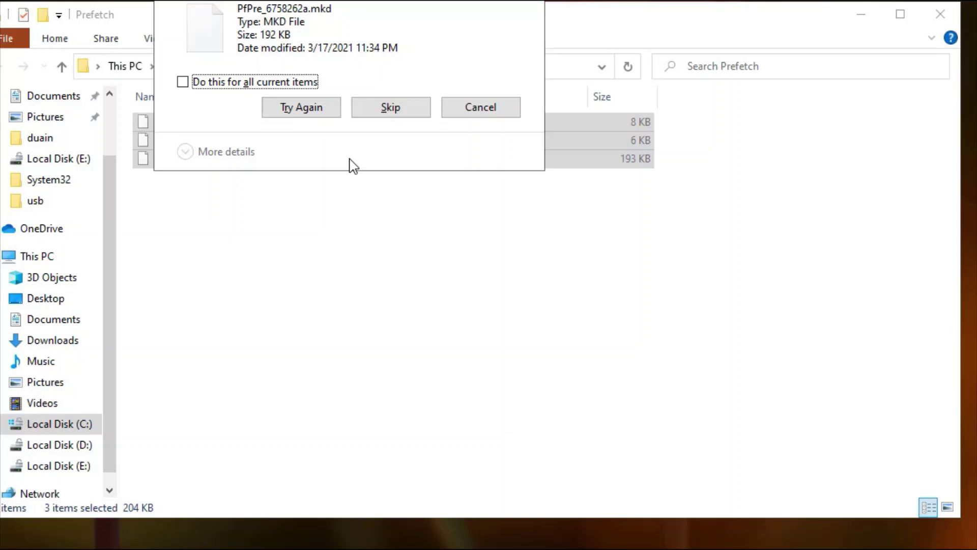
key("space")
key("Return")
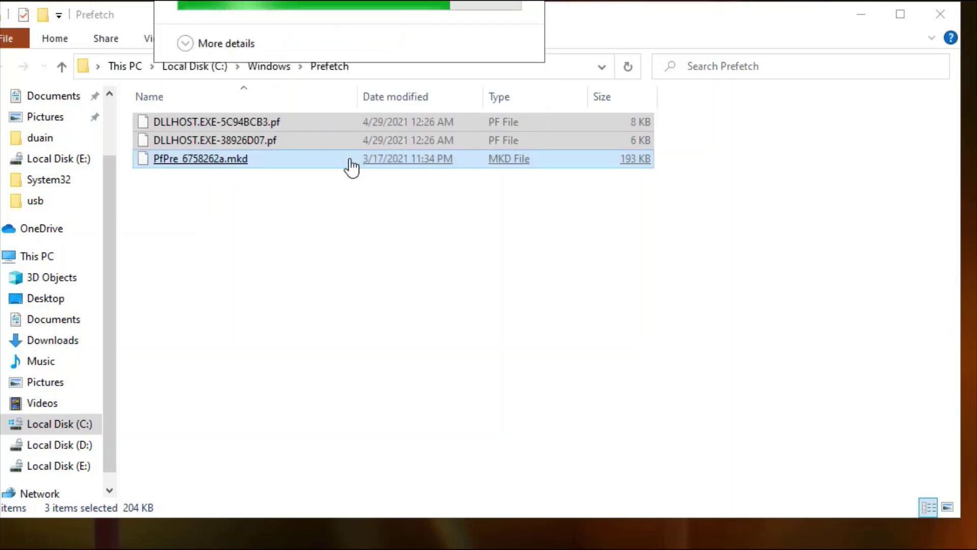